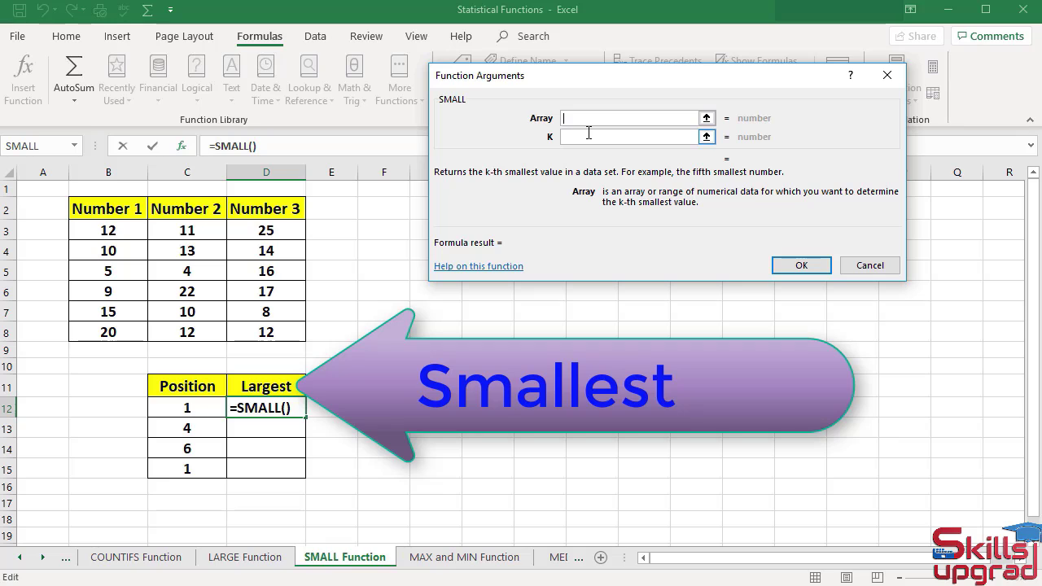
# Complete the SMALL function in D12 with array B3:B8 and the position in C12 as K
pyautogui.moveTo(132, 228); pyautogui.dragTo(122, 329)
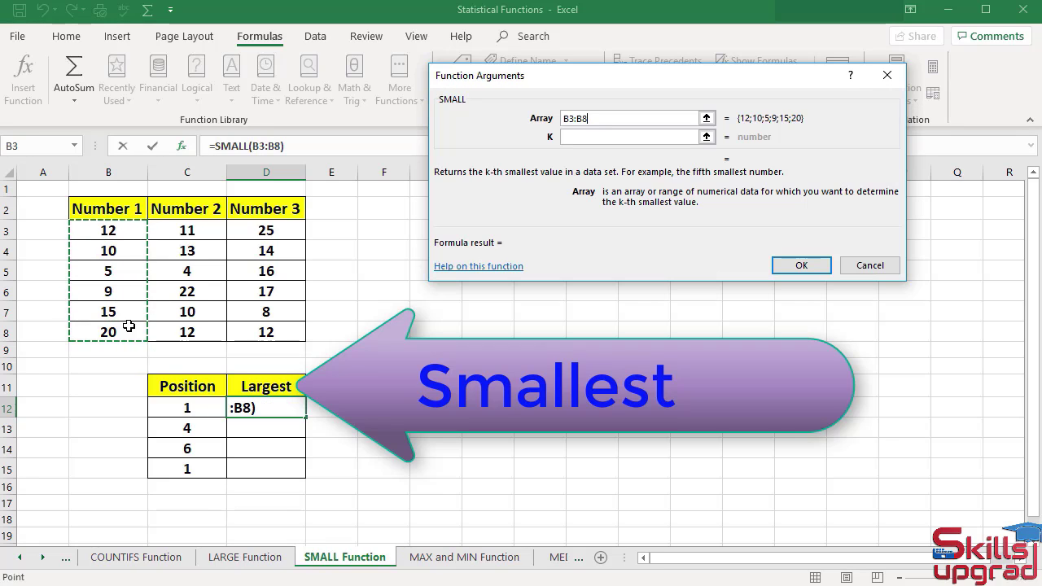
pyautogui.click(574, 139)
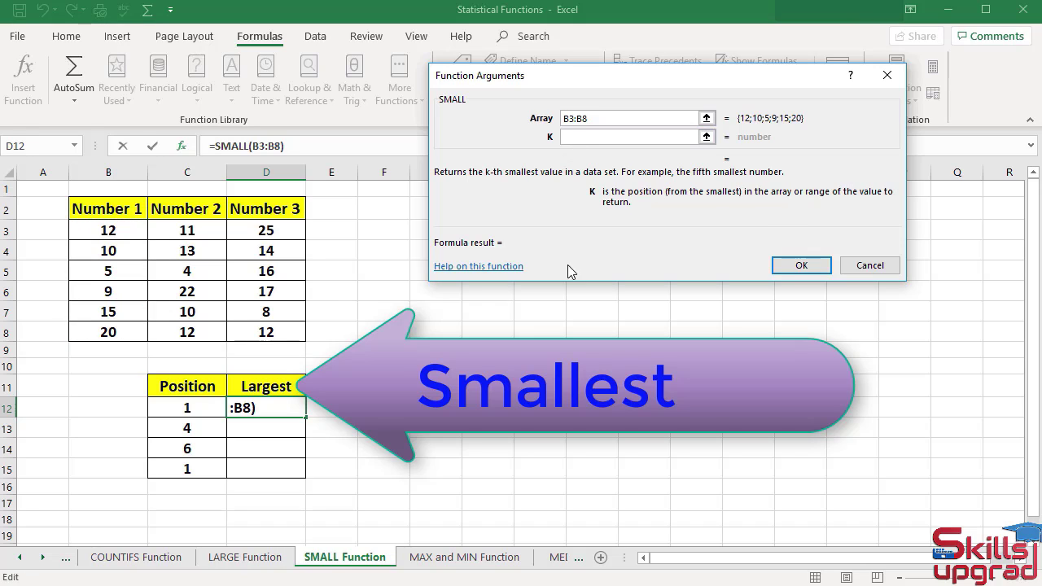
pyautogui.click(208, 407)
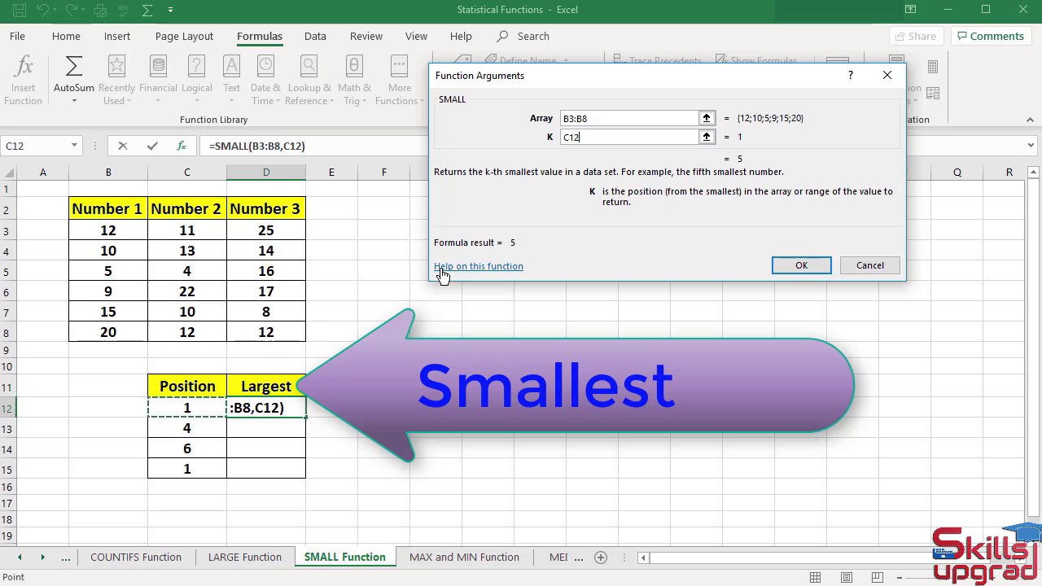
pyautogui.click(802, 266)
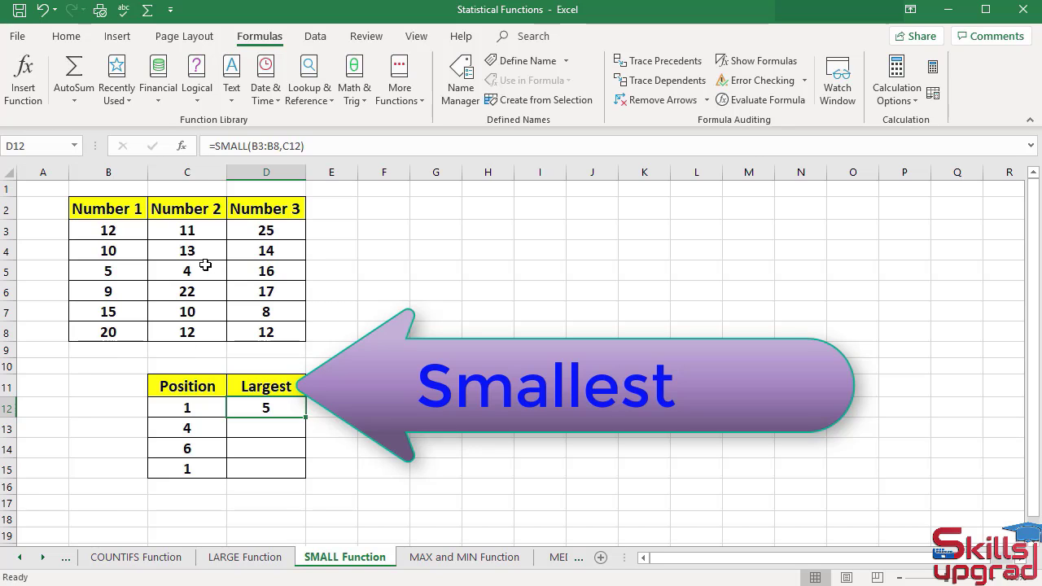
# Insert the statistical SMALL function in D13 with array C3:C8 and the position in C13 as K
pyautogui.click(264, 427)
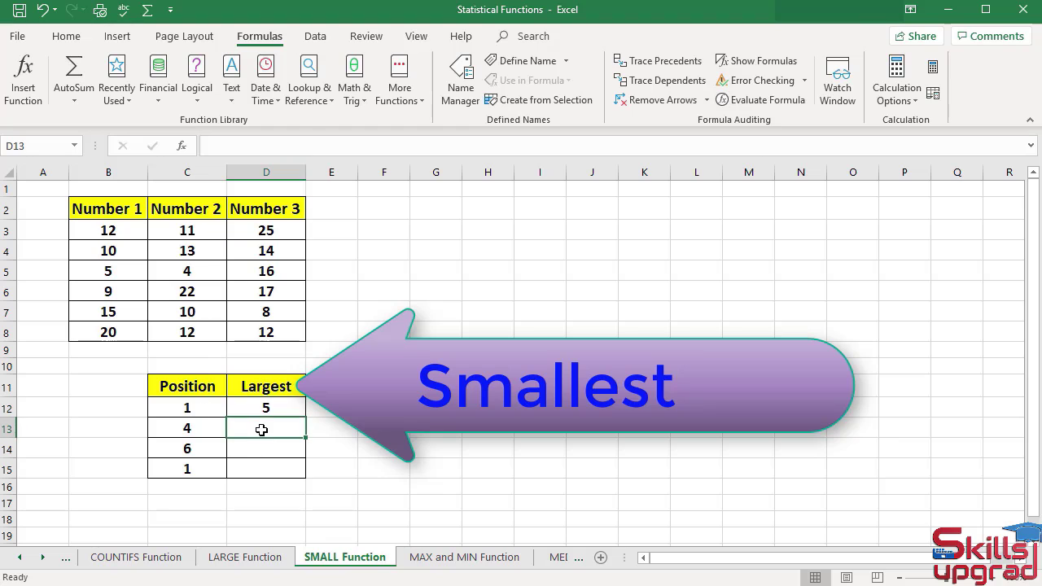
pyautogui.click(400, 104)
pyautogui.moveTo(416, 127)
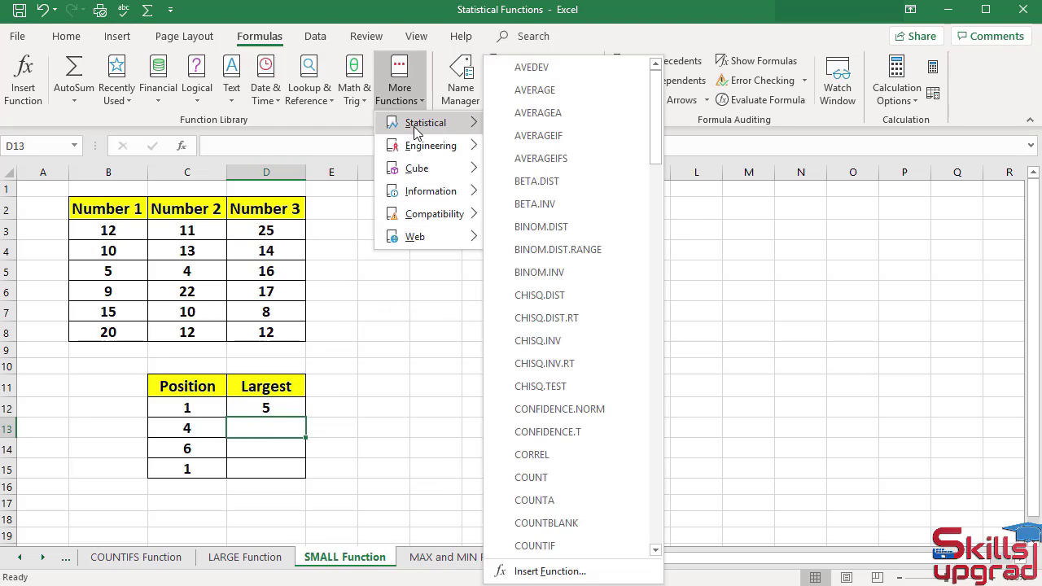
pyautogui.moveTo(656, 84); pyautogui.dragTo(658, 407)
pyautogui.click(526, 388)
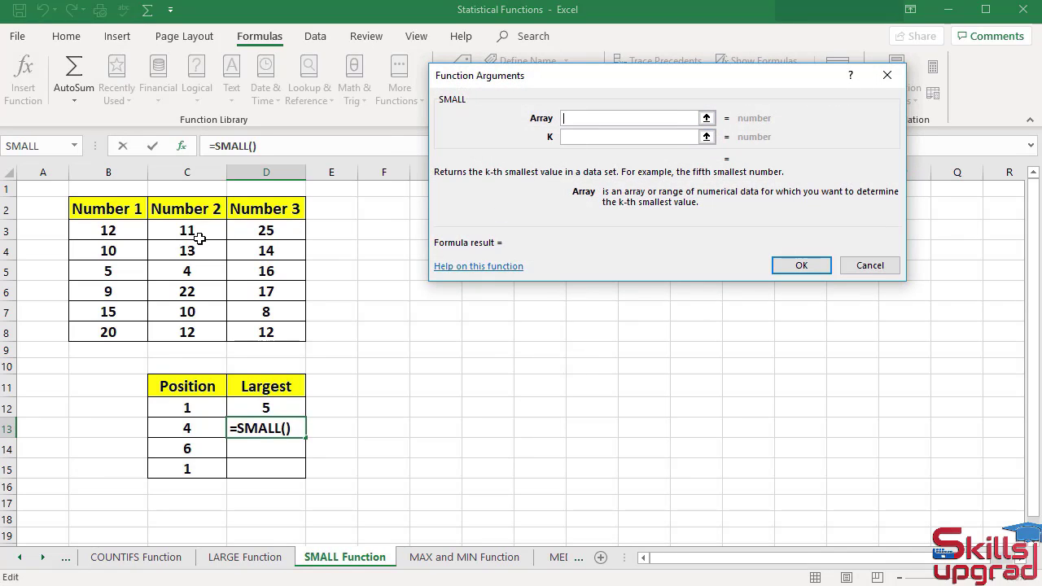
pyautogui.moveTo(202, 236); pyautogui.dragTo(200, 329)
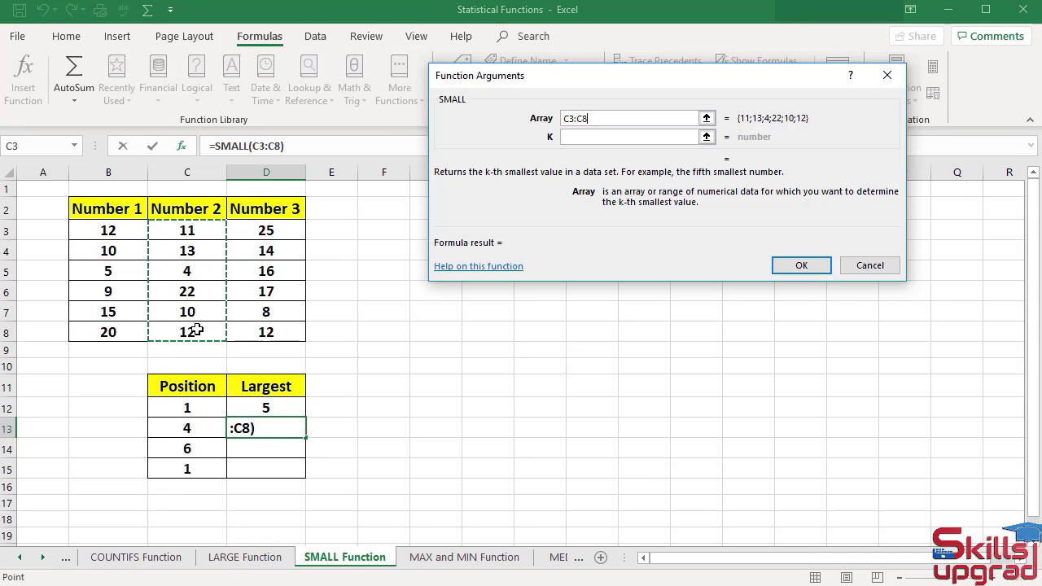
pyautogui.click(575, 137)
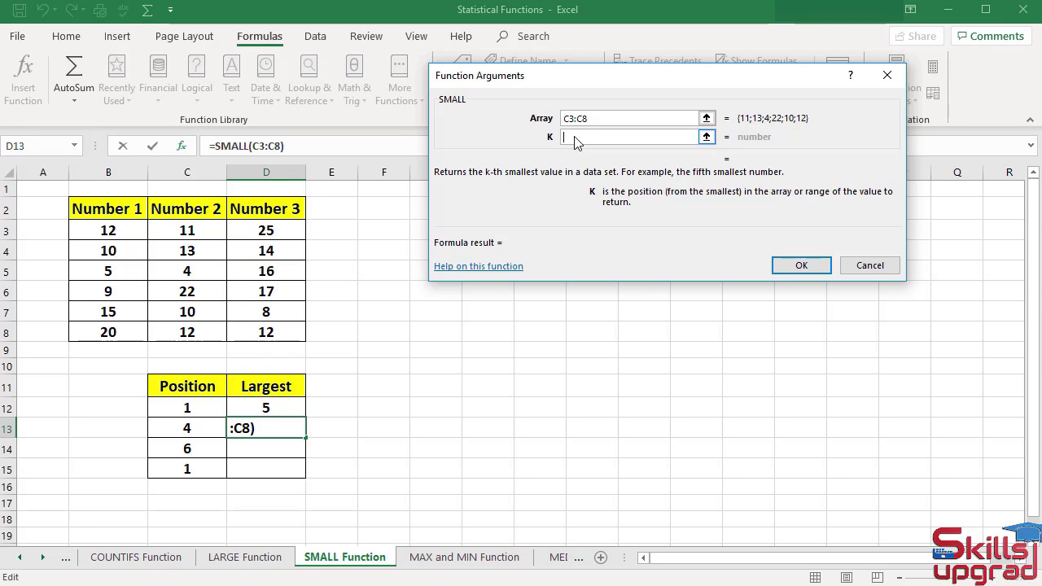
pyautogui.click(202, 426)
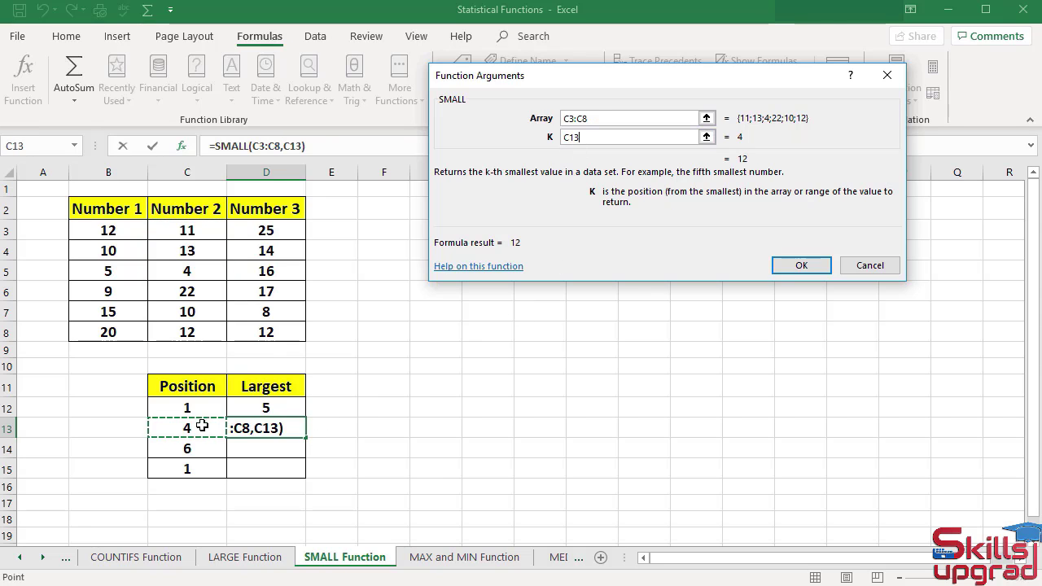
pyautogui.click(800, 270)
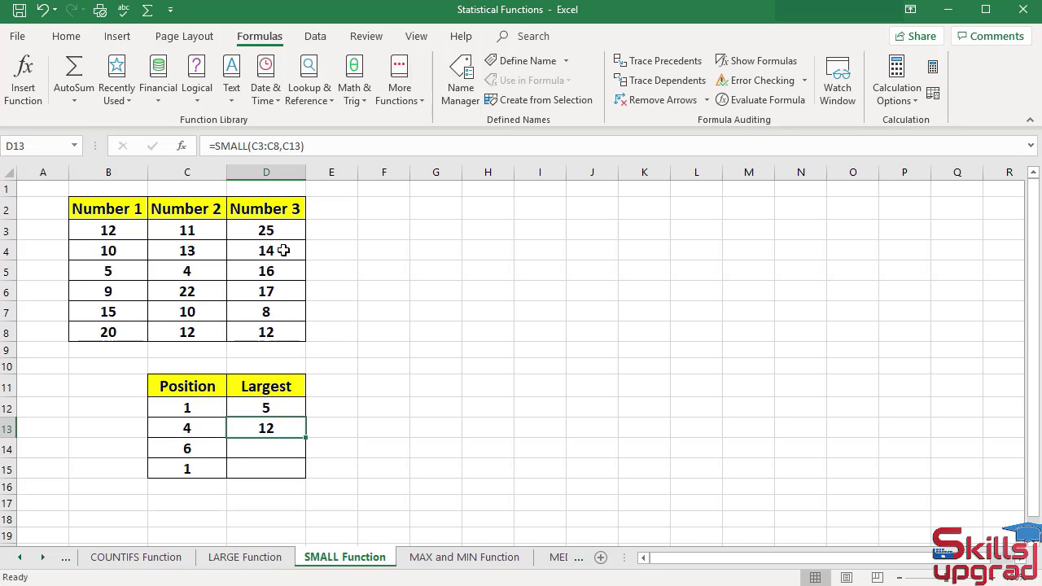
# Insert the statistical SMALL function in D14 with array D3:D8 and the position in C14 as K
pyautogui.click(271, 453)
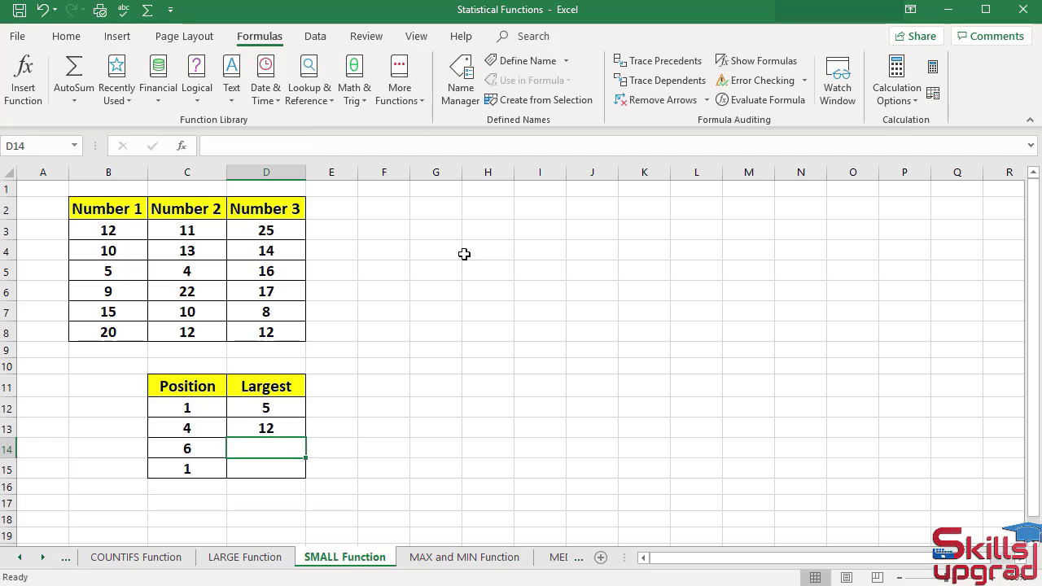
pyautogui.click(400, 94)
pyautogui.moveTo(425, 122)
pyautogui.scroll(-20, 640, 407)
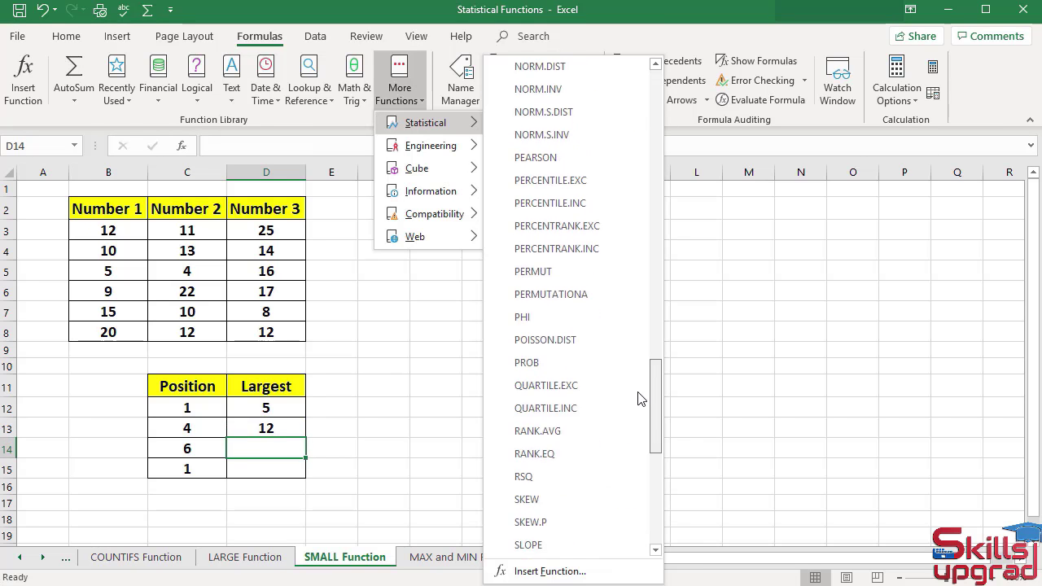
pyautogui.scroll(-2, 642, 451)
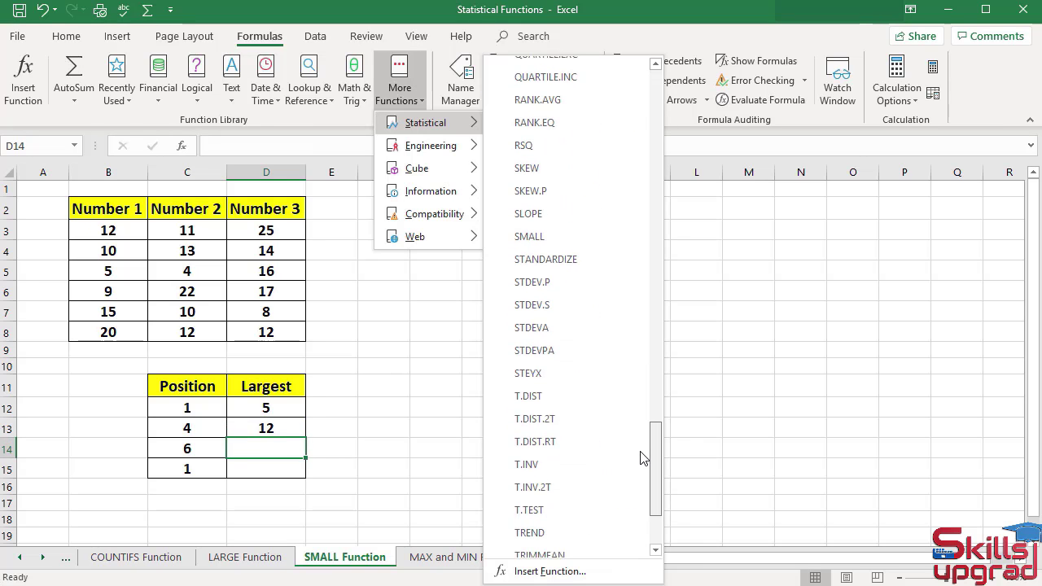
pyautogui.click(521, 236)
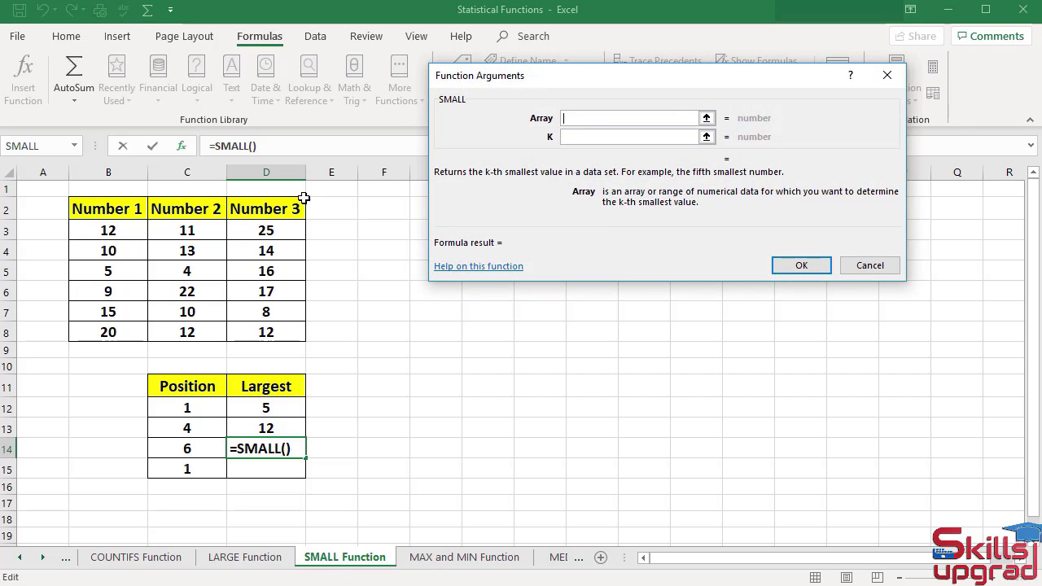
pyautogui.moveTo(285, 230); pyautogui.dragTo(294, 335)
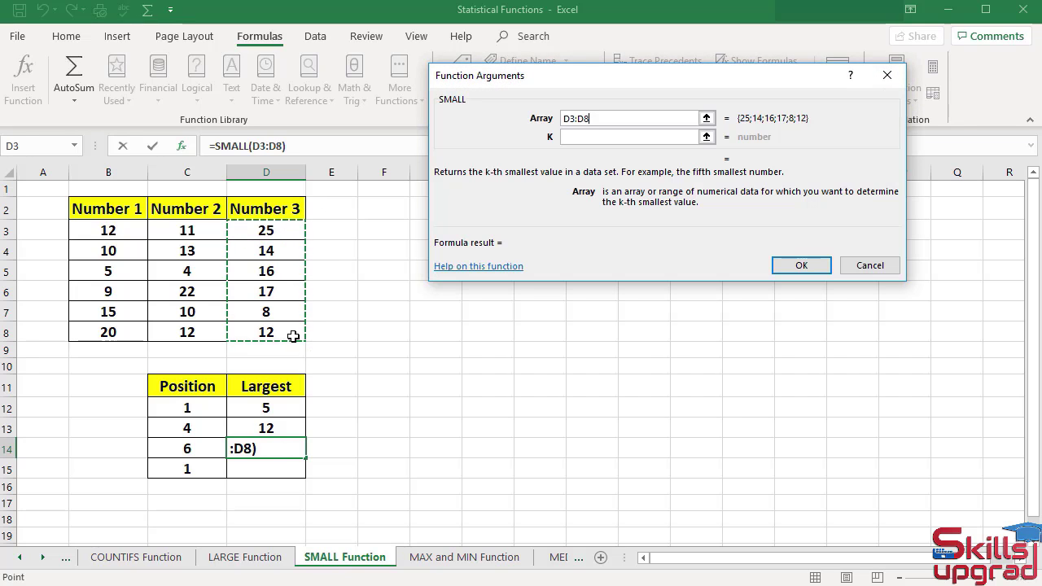
pyautogui.click(694, 136)
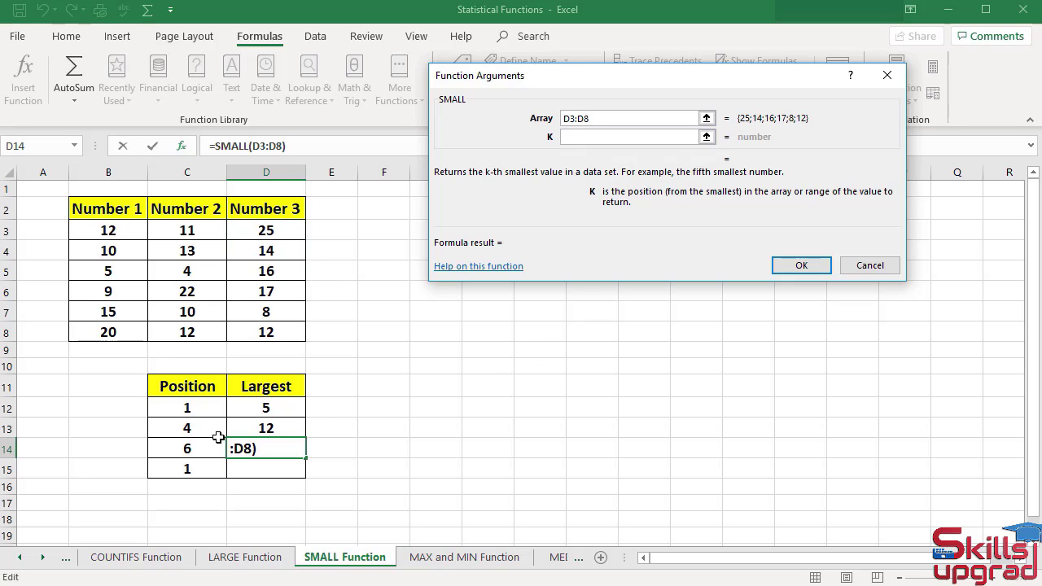
pyautogui.click(196, 450)
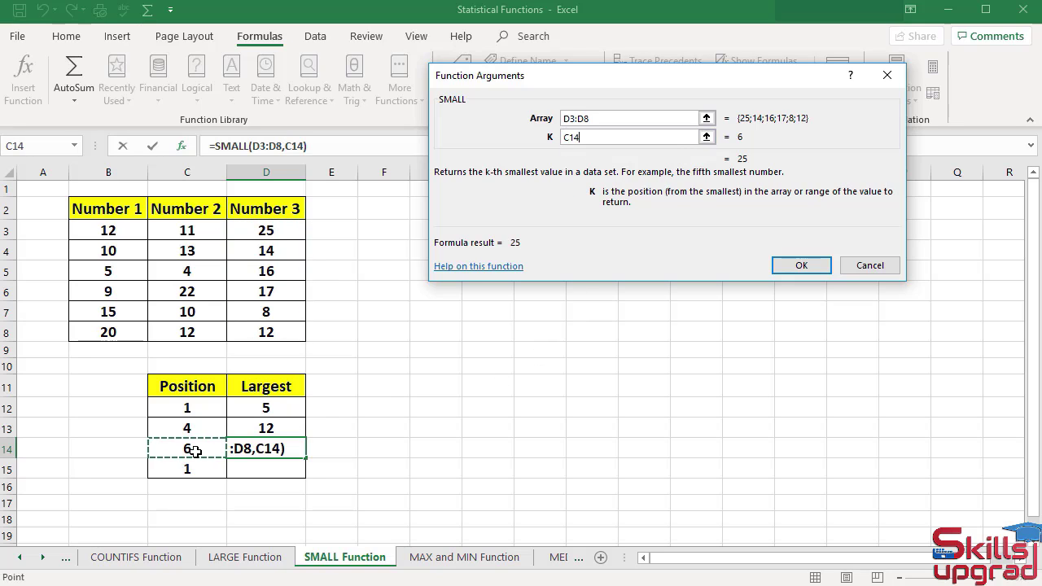
pyautogui.click(780, 267)
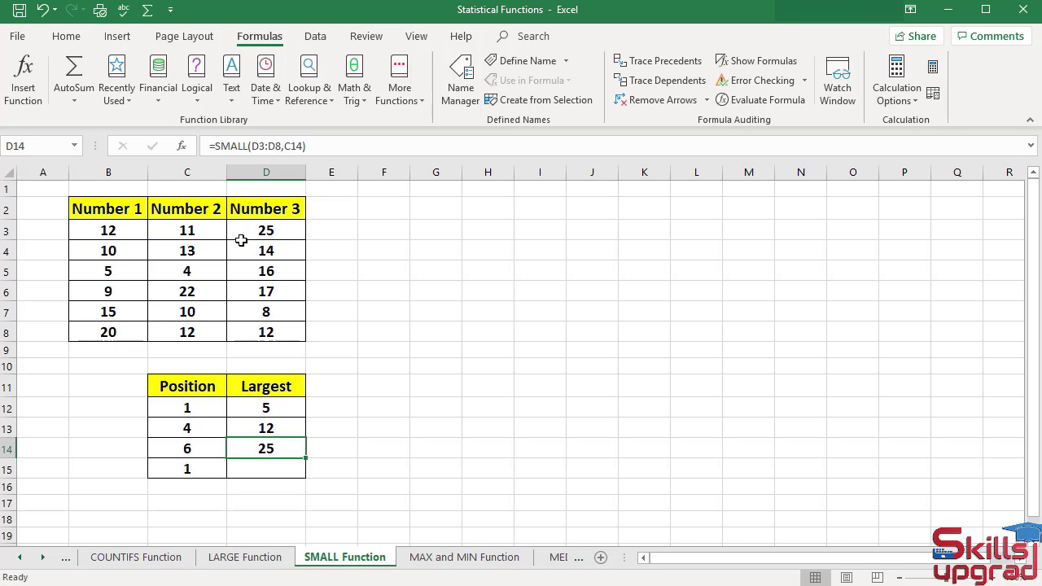
# Insert the statistical SMALL function in D15 with the whole number table B3:D8 as array and C15 as K
pyautogui.click(271, 475)
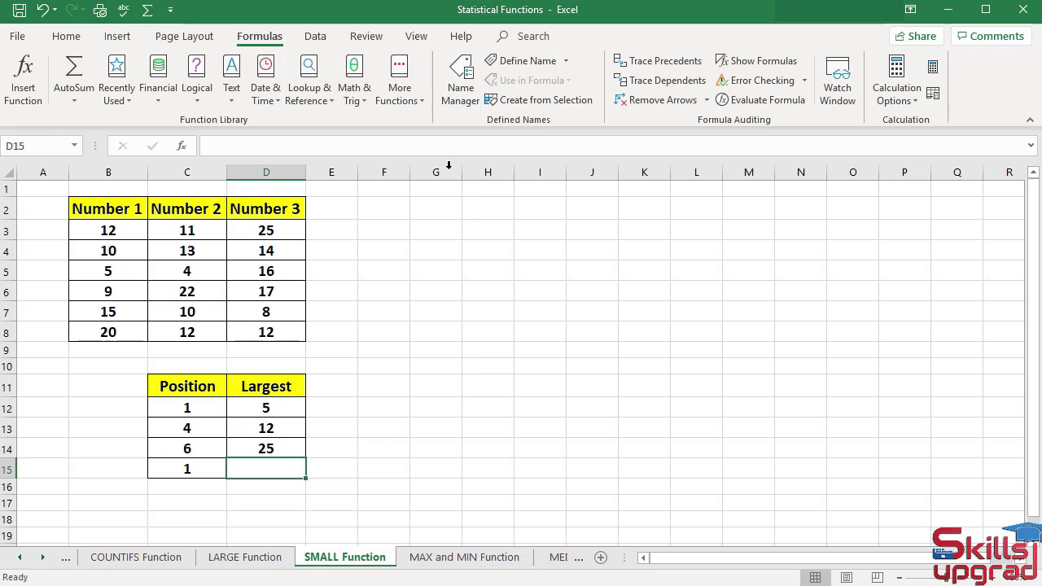
pyautogui.click(390, 94)
pyautogui.moveTo(477, 122)
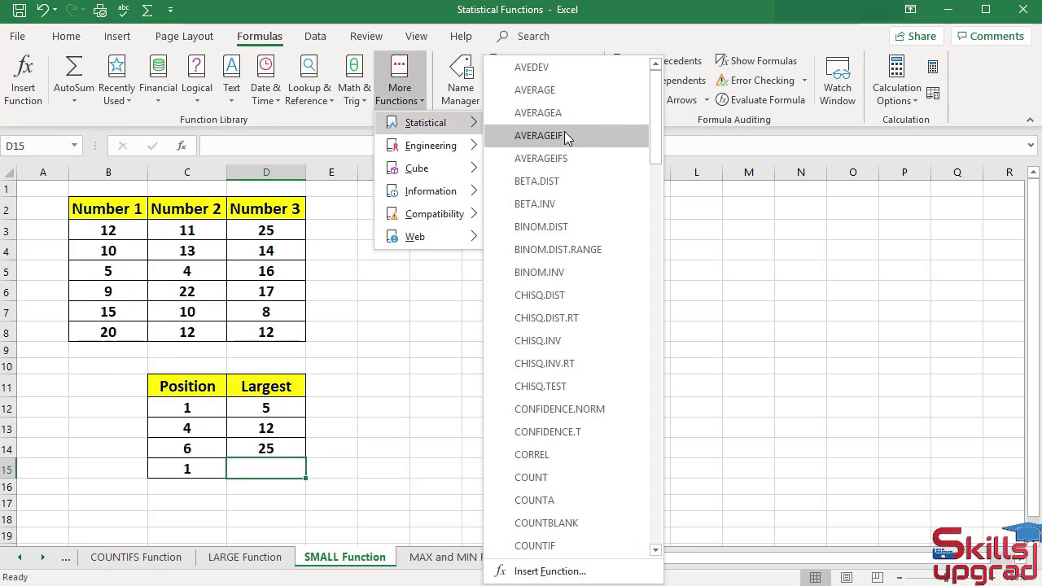
pyautogui.click(656, 214)
pyautogui.moveTo(661, 218); pyautogui.dragTo(649, 432)
pyautogui.click(534, 232)
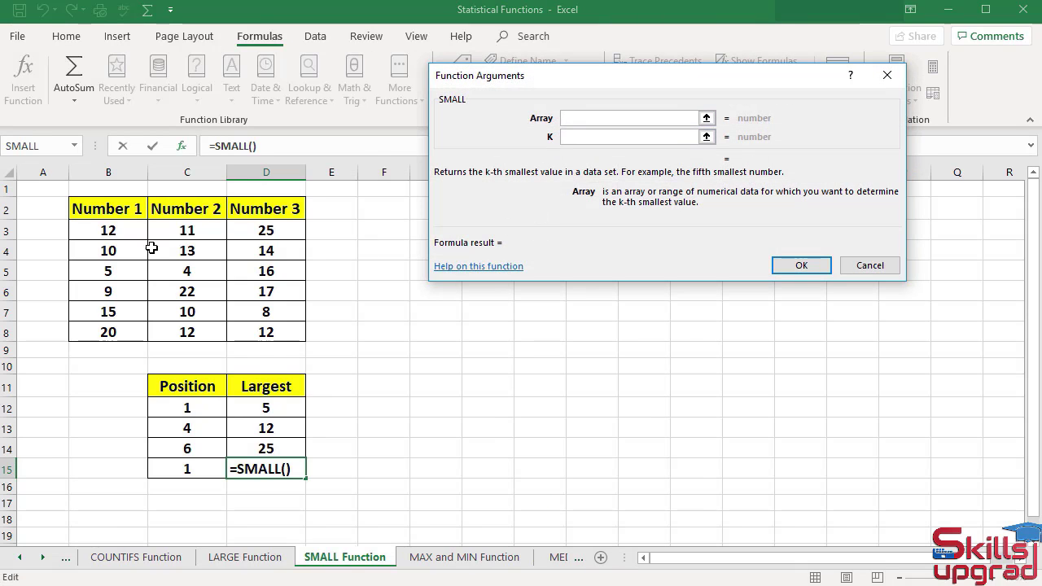
pyautogui.moveTo(103, 229); pyautogui.dragTo(275, 335)
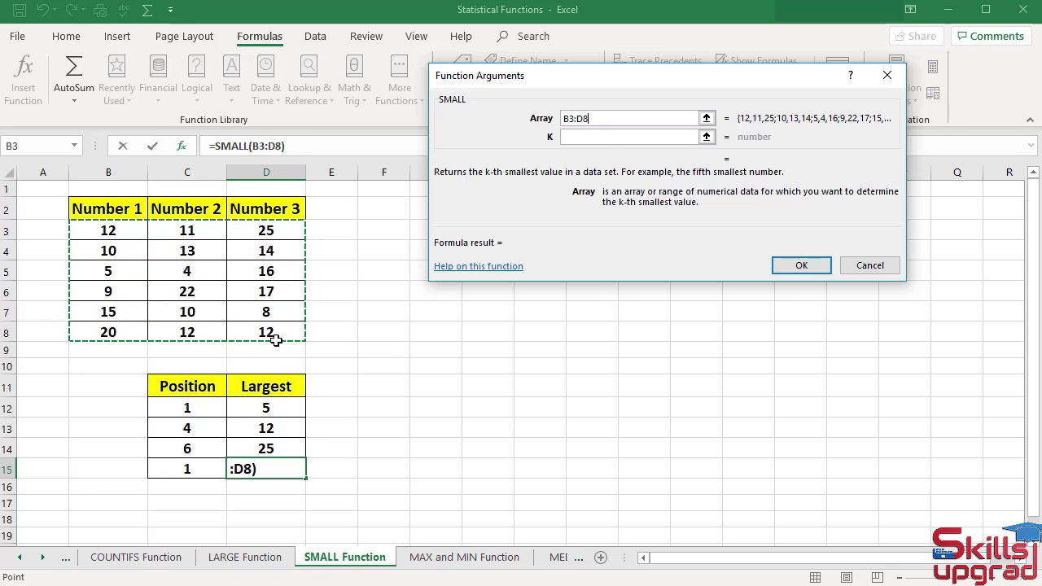
pyautogui.click(600, 137)
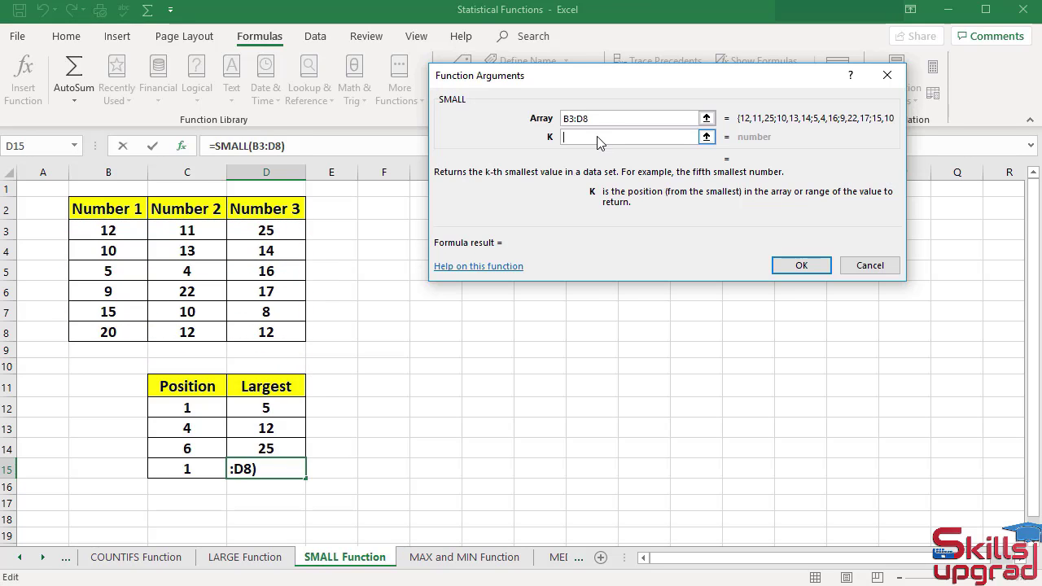
pyautogui.click(204, 472)
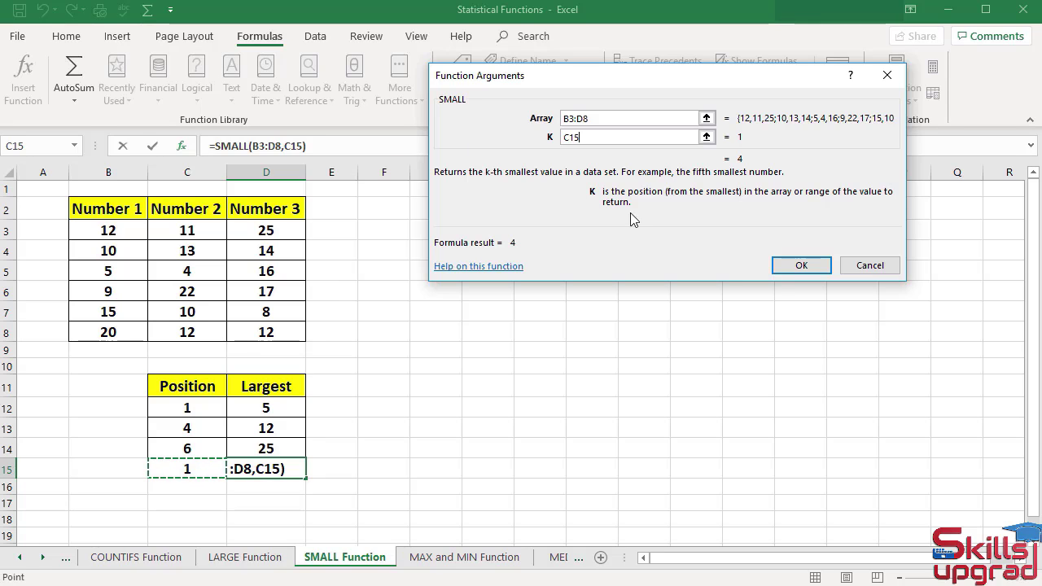
pyautogui.click(797, 267)
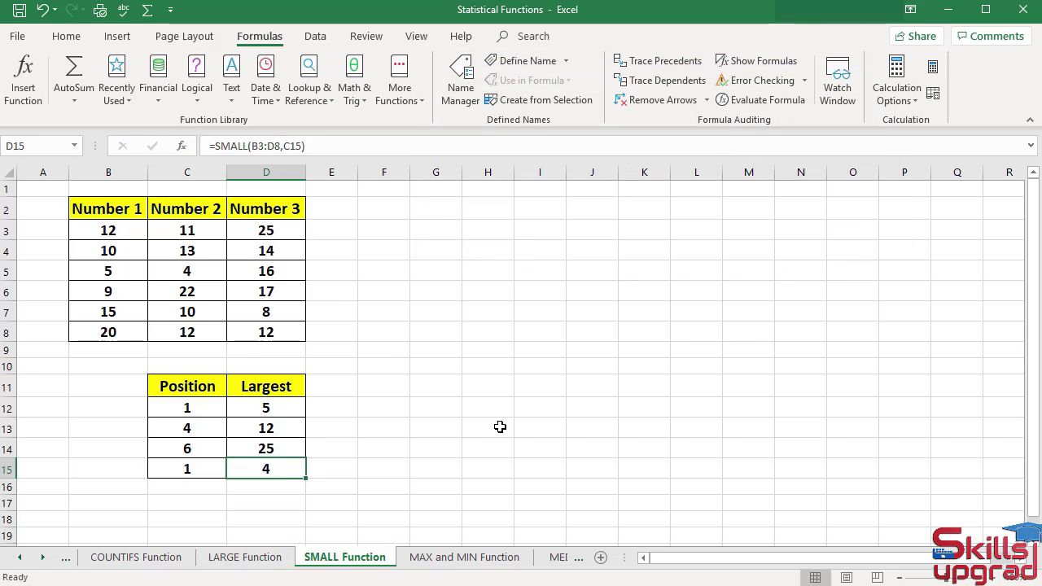